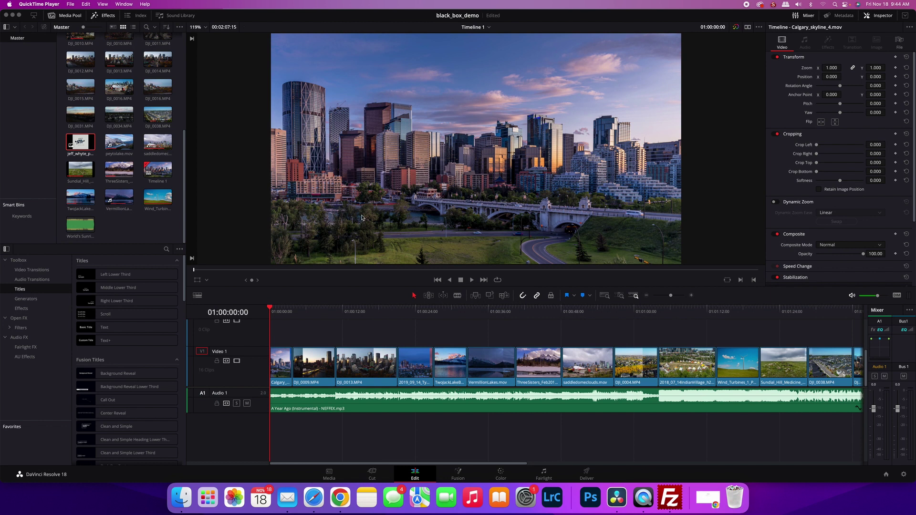
Step: Add a Text title at the timeline start above V1, preview it, and slide it left
click(82, 329)
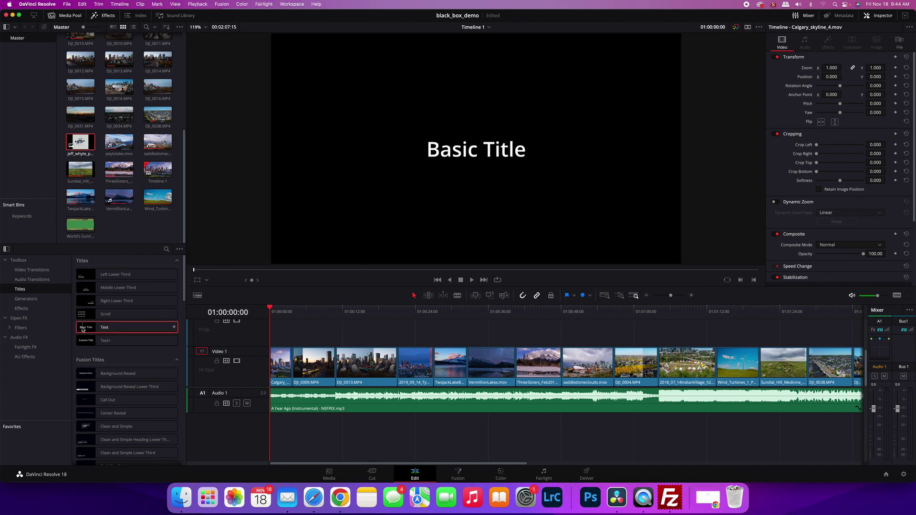
drag(82, 329, 274, 318)
key(Right)
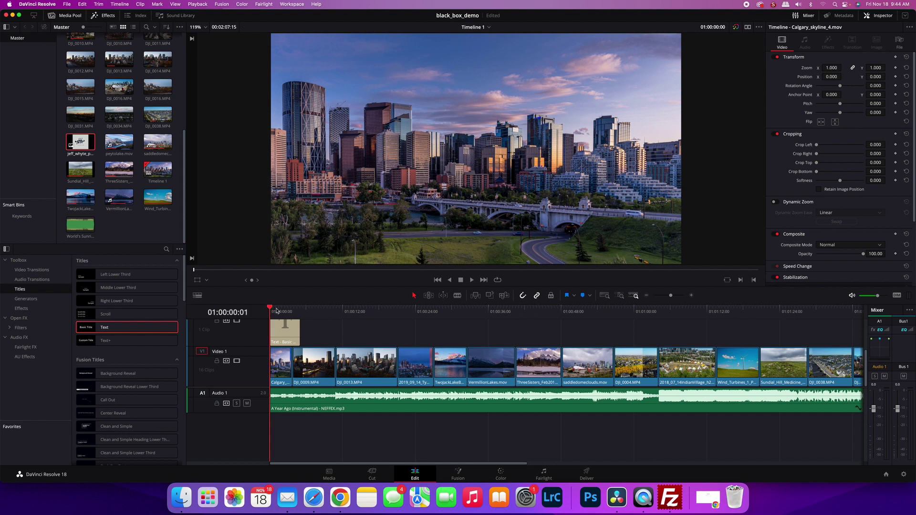
key(space)
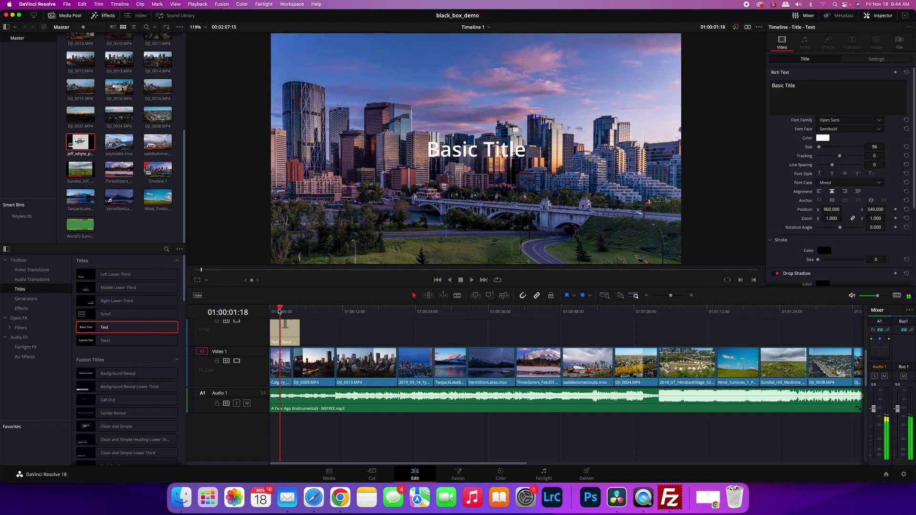
key(space)
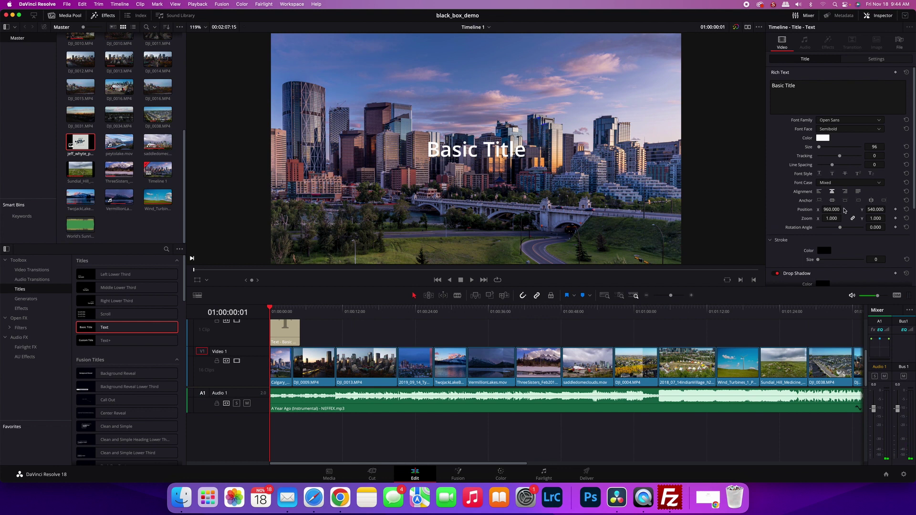
drag(859, 210, 888, 209)
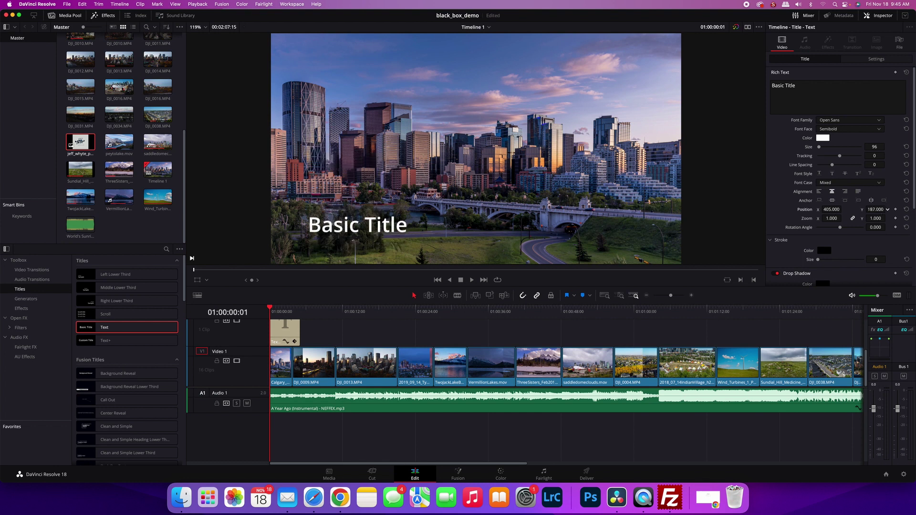
Step: Set the title font to Apple SD Gothic Neo Thin and start retyping its text as 'Blackbo'
click(839, 121)
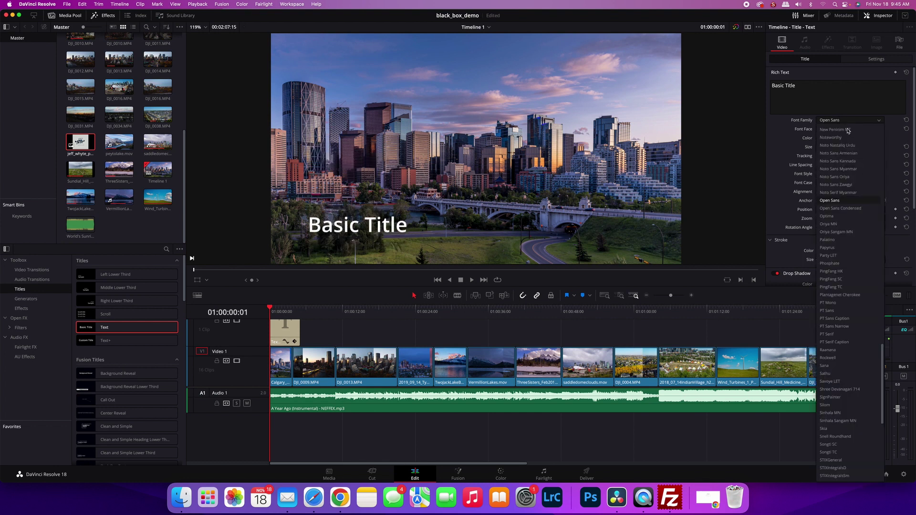
scroll(839, 167, up, 5)
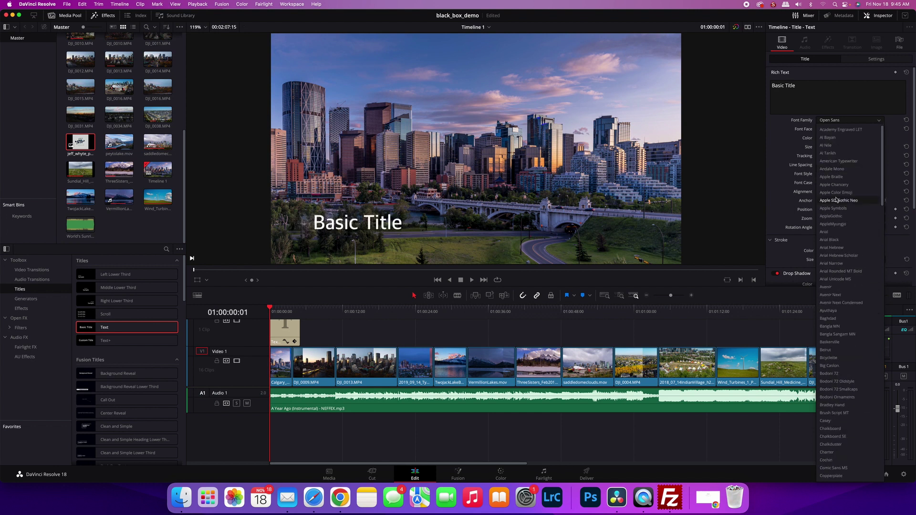
click(840, 204)
click(841, 129)
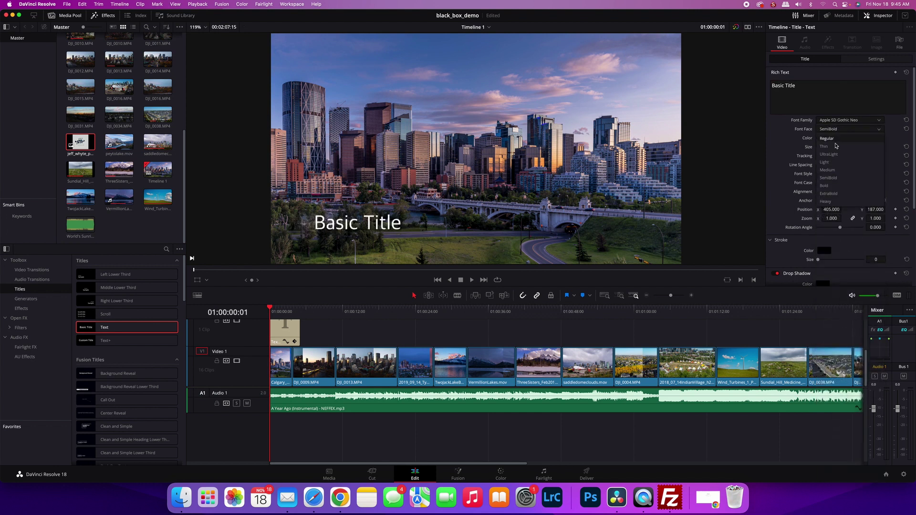
click(826, 138)
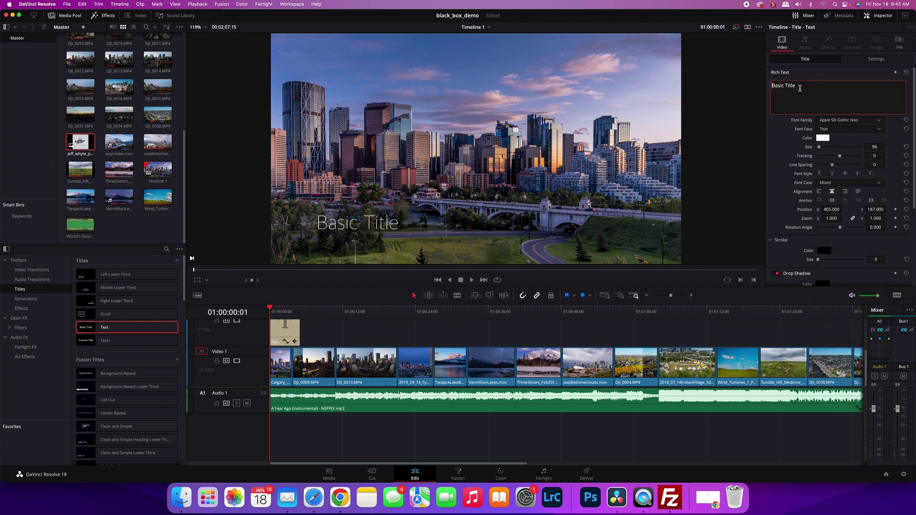
drag(800, 91, 739, 83)
text(Blackbo)
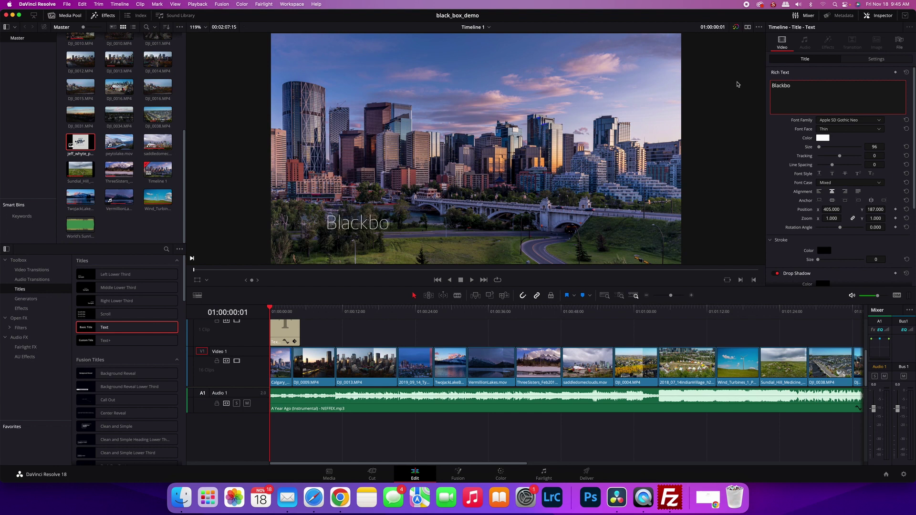
Step: Change the title text to 'BlackBox Demo Reel' at size 81 and lengthen its clip
key(BackSpace)
key(BackSpace)
key(BackSpace)
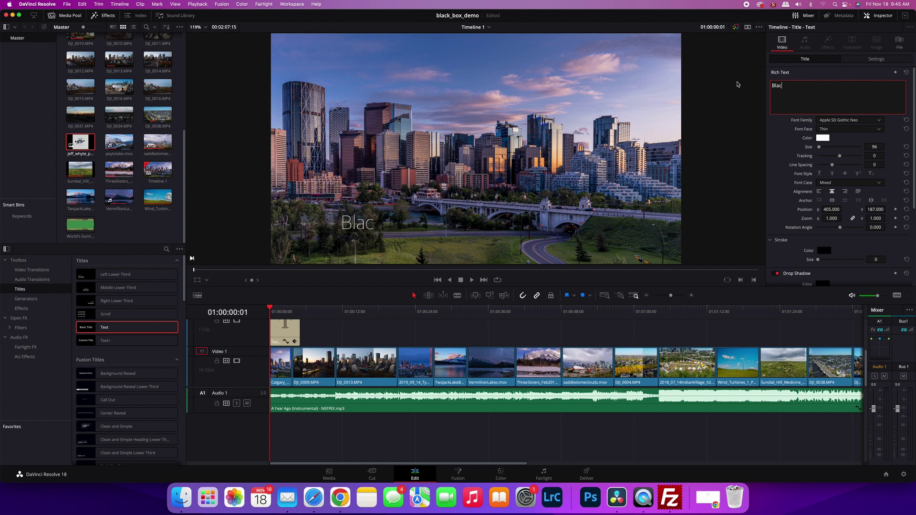
text(kBox Demo)
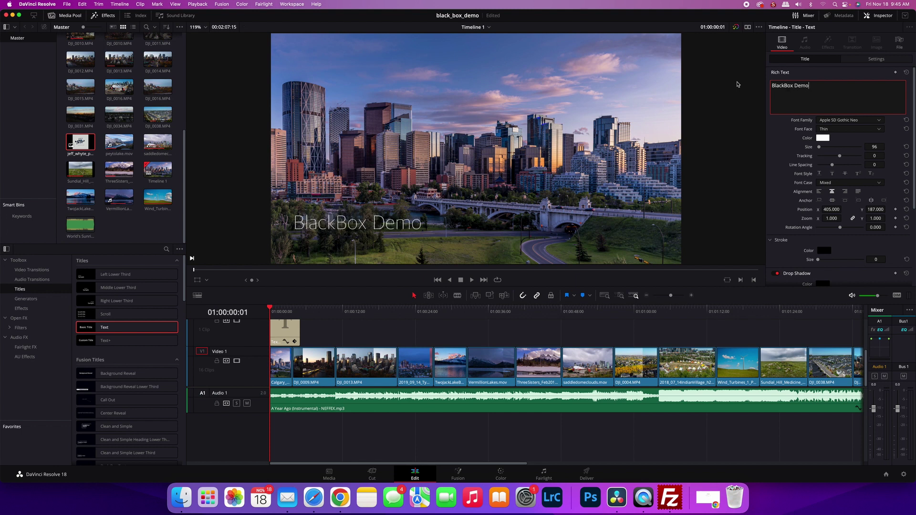
text( Reel)
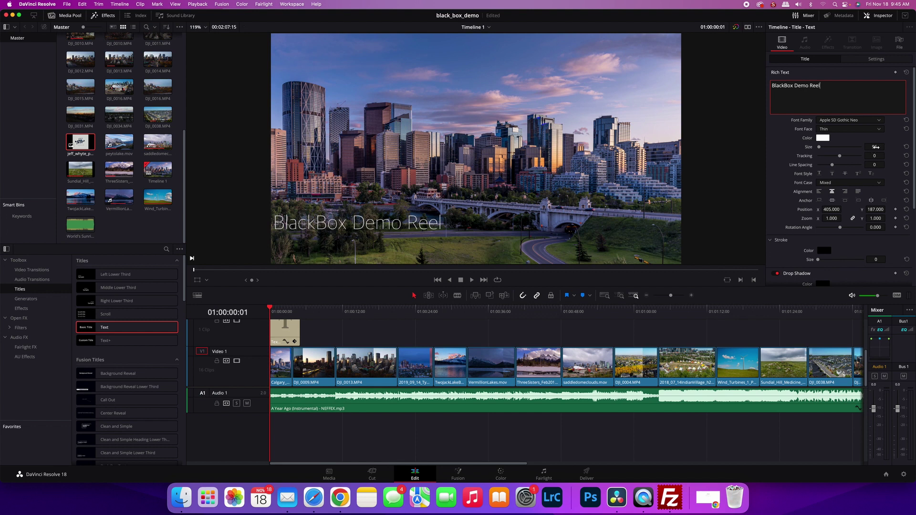
drag(876, 147, 874, 148)
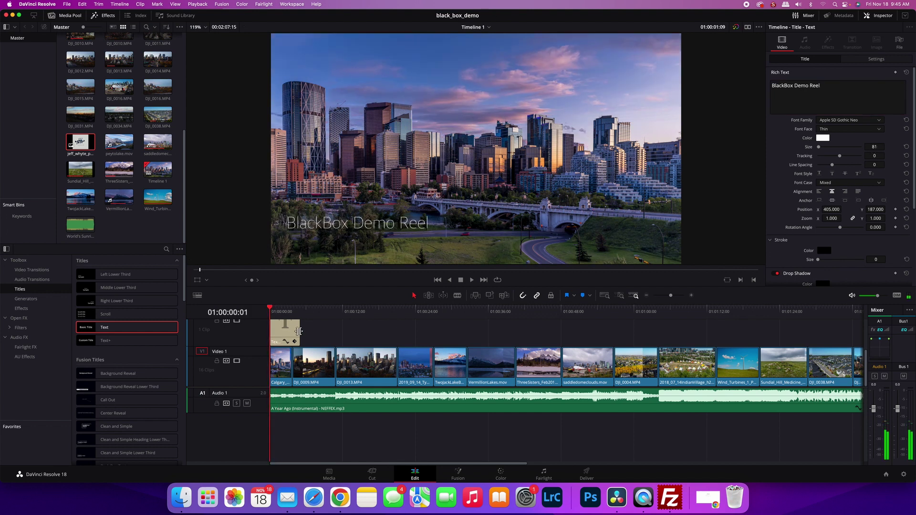
drag(299, 331, 847, 337)
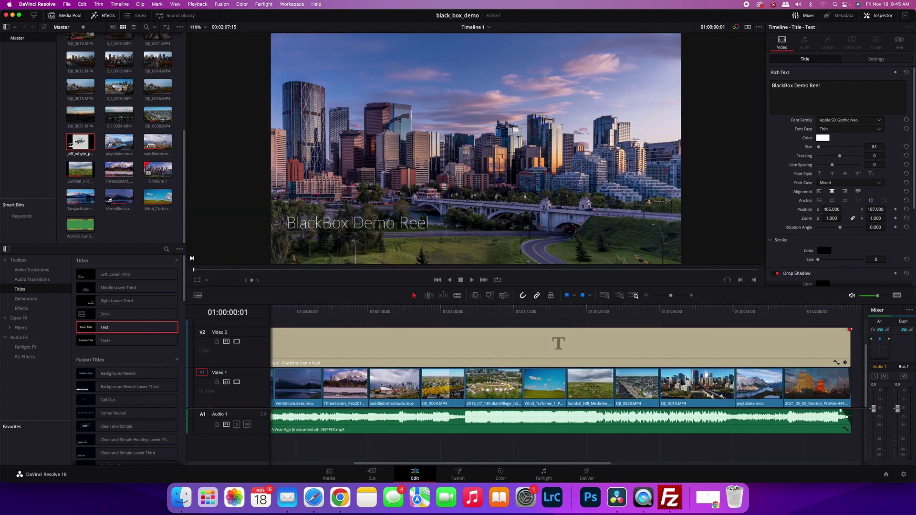
Step: Stretch the title clip over all the footage, trim its start, and play from the beginning
drag(532, 465, 364, 456)
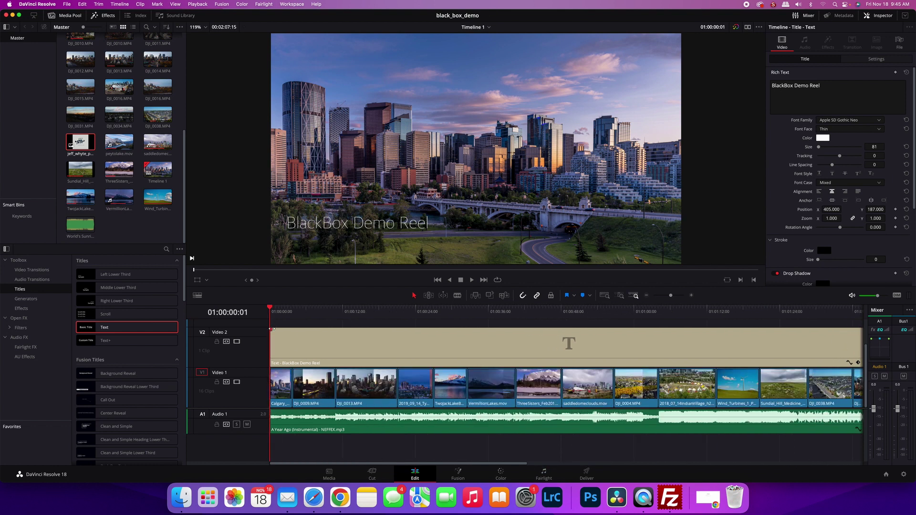
drag(270, 330, 271, 329)
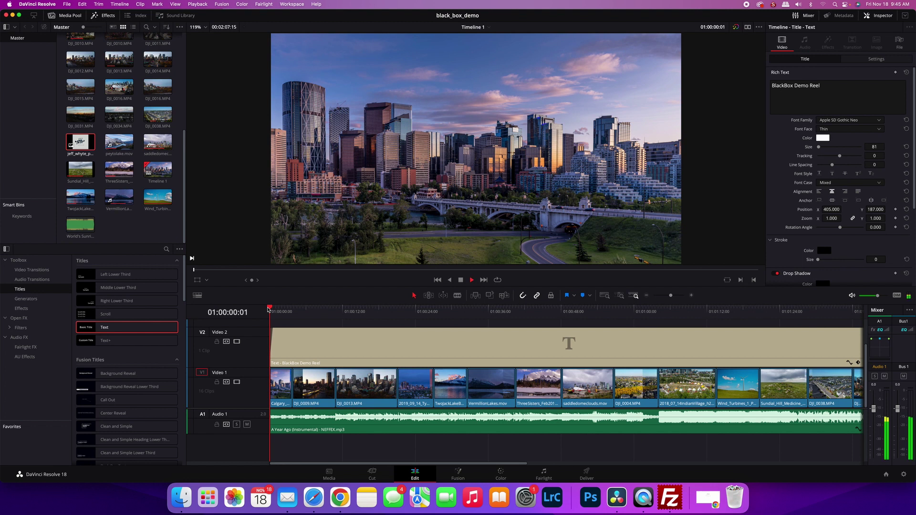
click(265, 309)
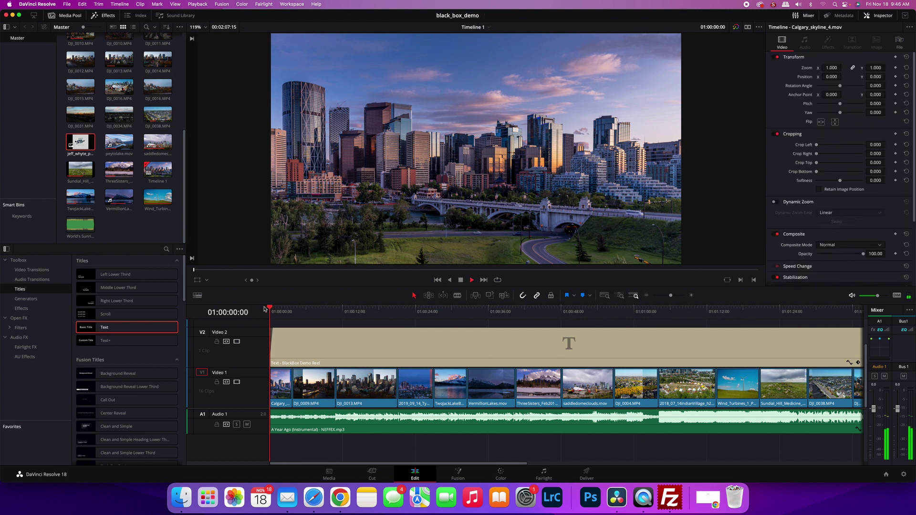
key(space)
key(space)
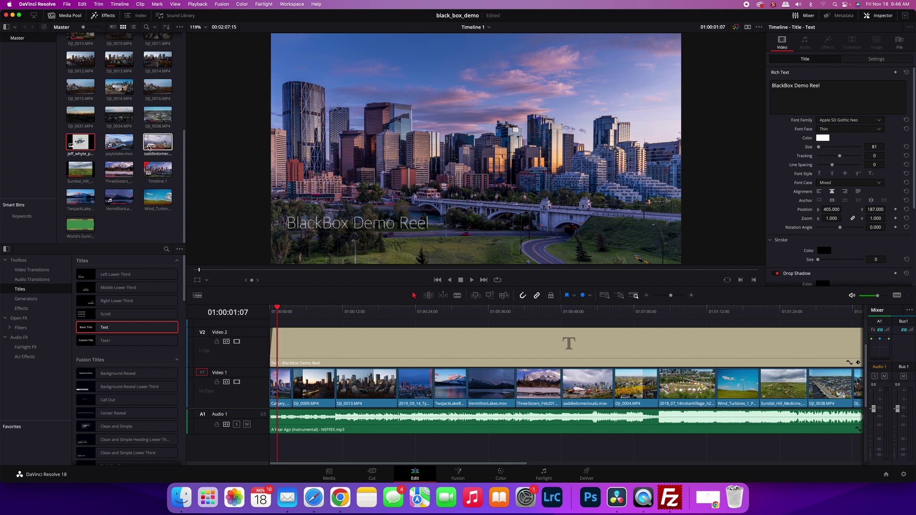
Step: Place the logo image on V3 and scale it to 0.170 at position 1233, -357
drag(78, 143, 269, 326)
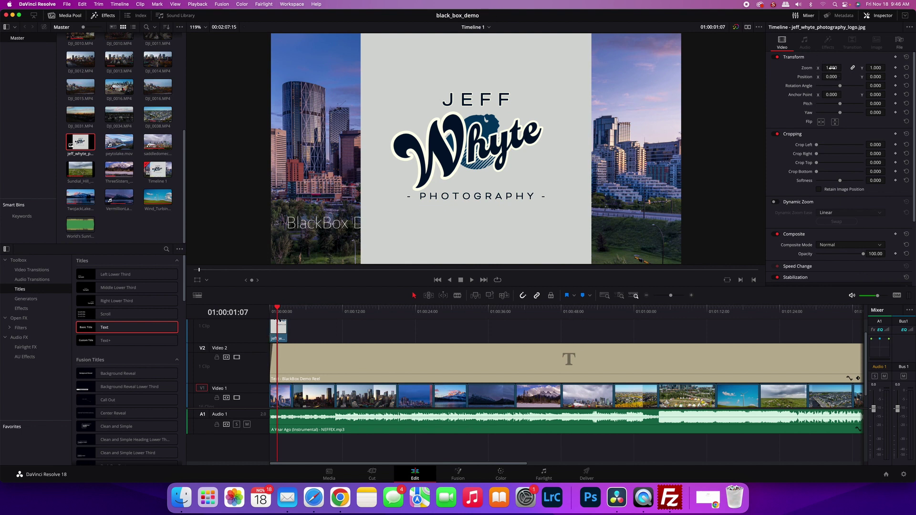
drag(832, 68, 888, 76)
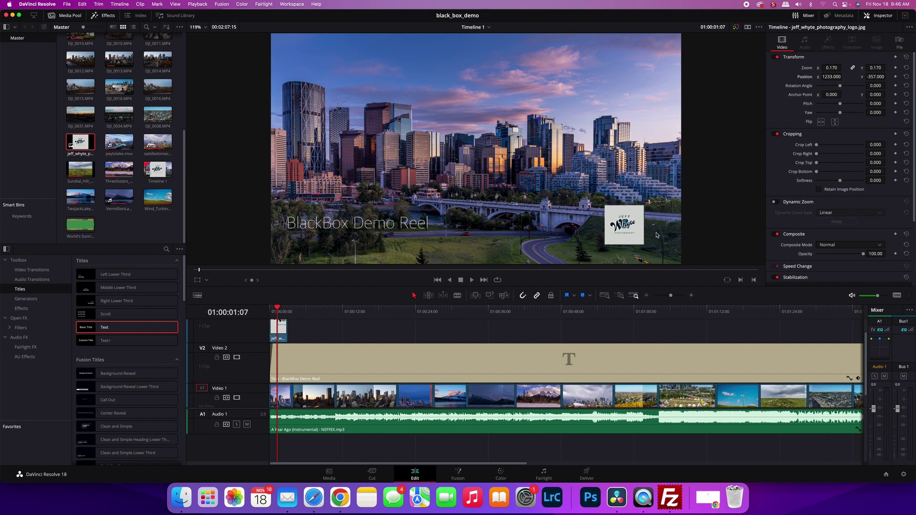
Step: Set the logo's opacity to 47.33, extend it to the timeline end, and show the Deliver page
drag(863, 255, 840, 259)
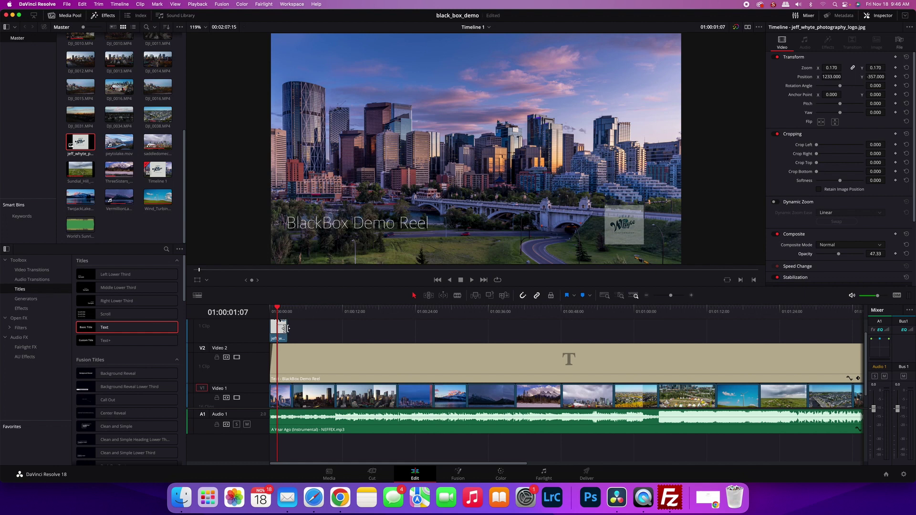
drag(288, 328, 741, 321)
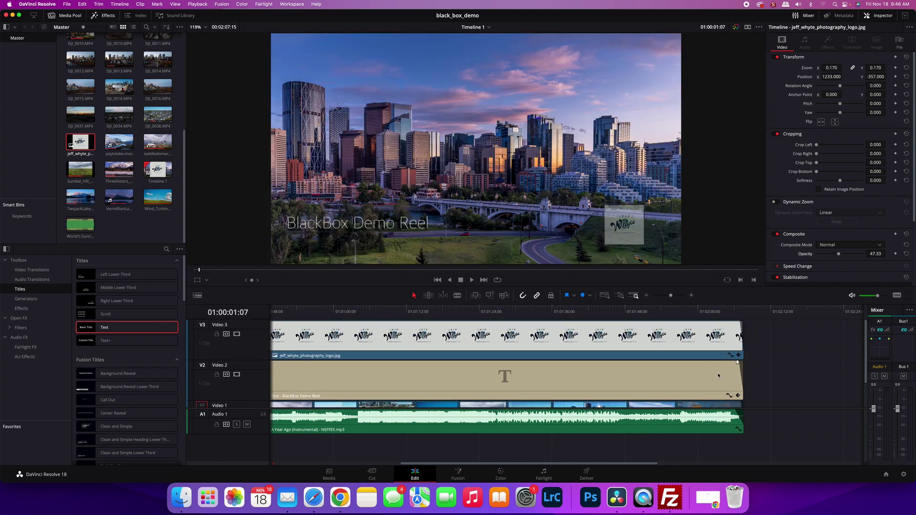
drag(490, 464, 301, 464)
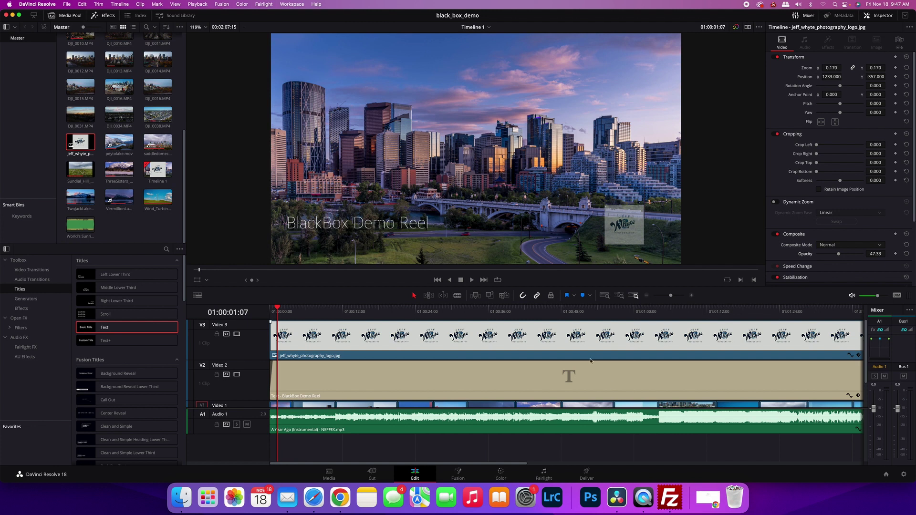
click(586, 475)
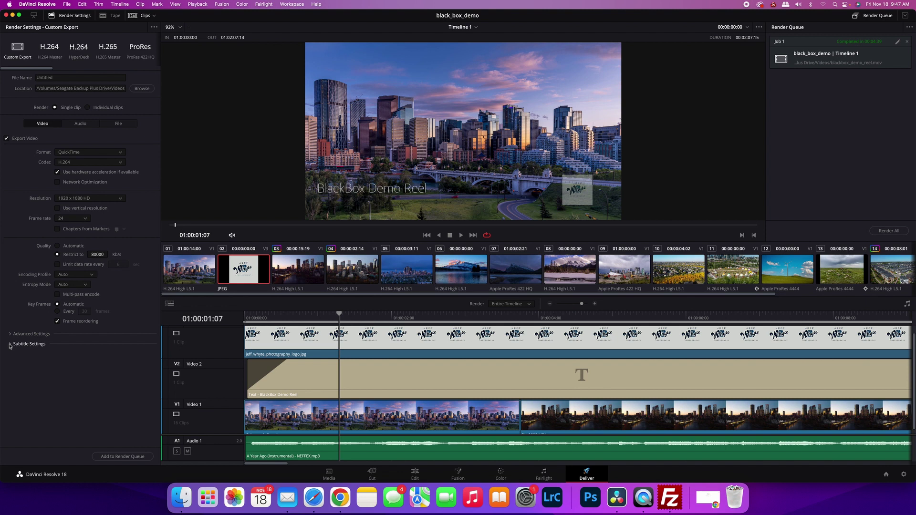
Step: Turn on Export Subtitle with the format set to Burn into video
click(9, 345)
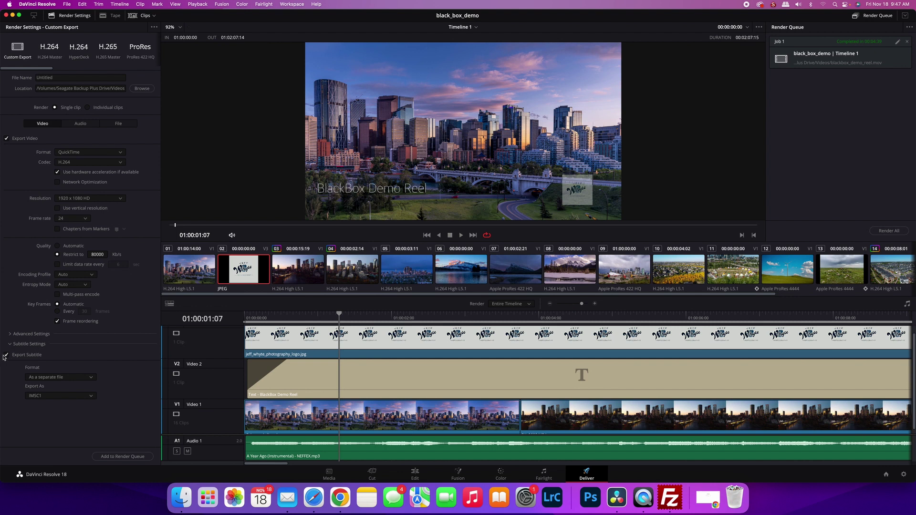
click(48, 380)
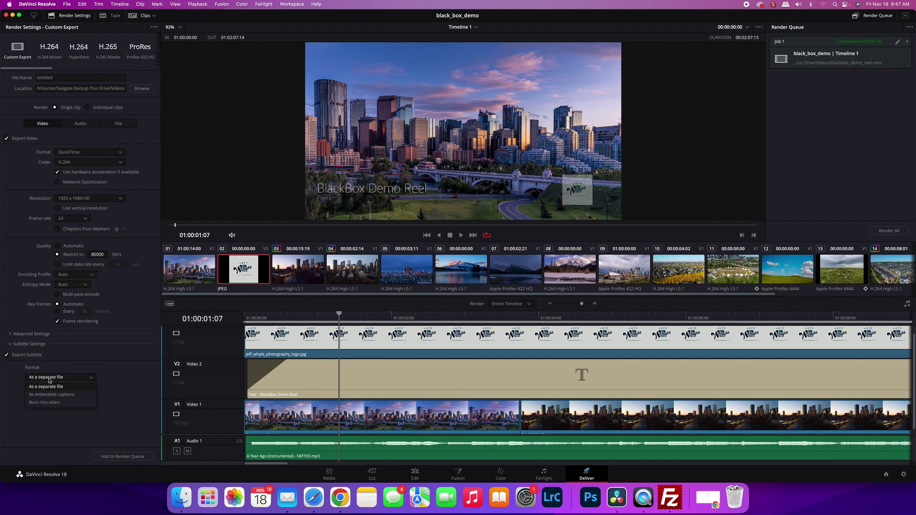
click(53, 403)
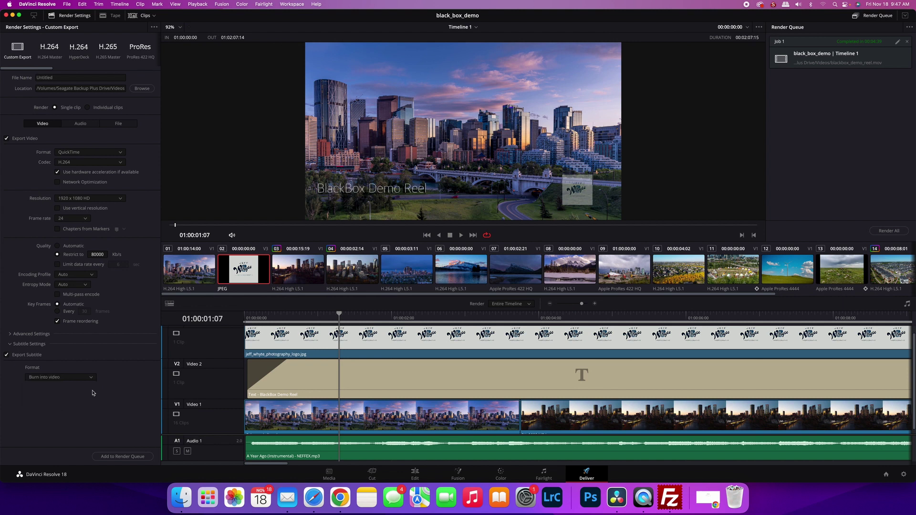